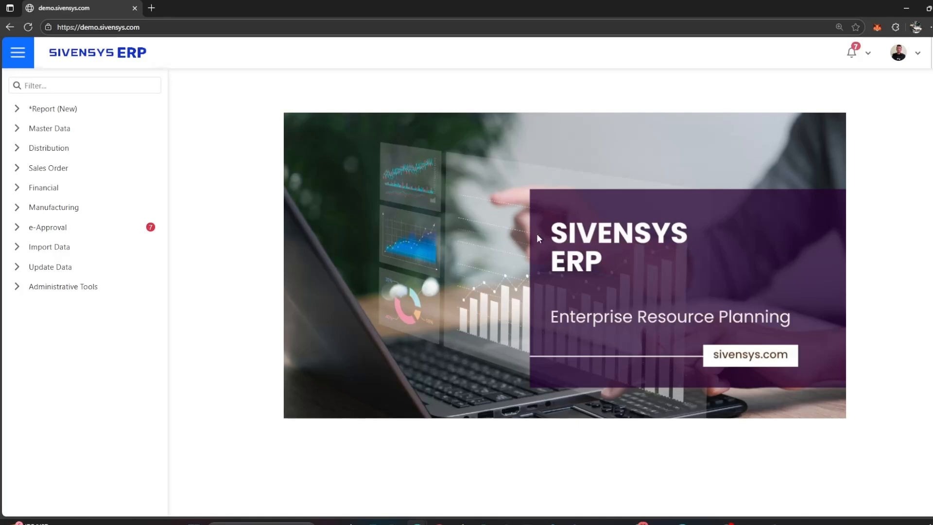
- Open the Distribution Control File in the Distribution module
click(101, 153)
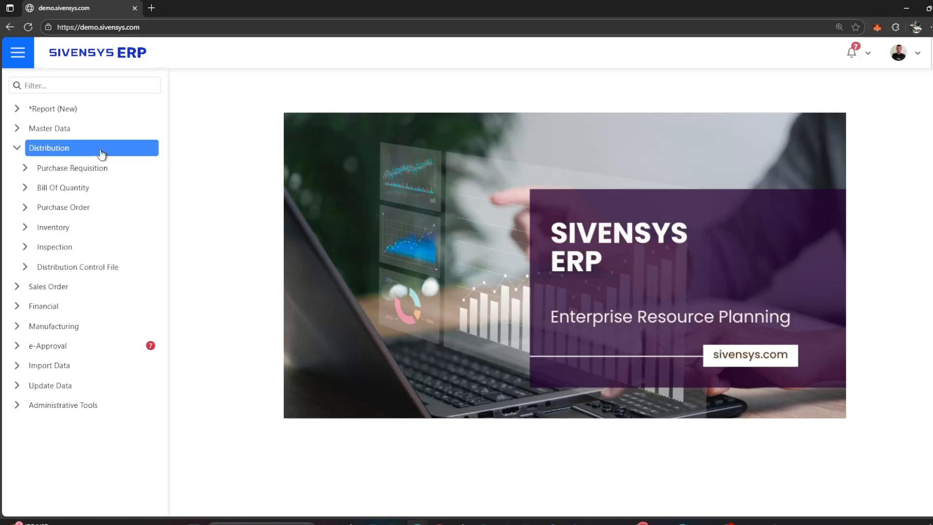
click(83, 268)
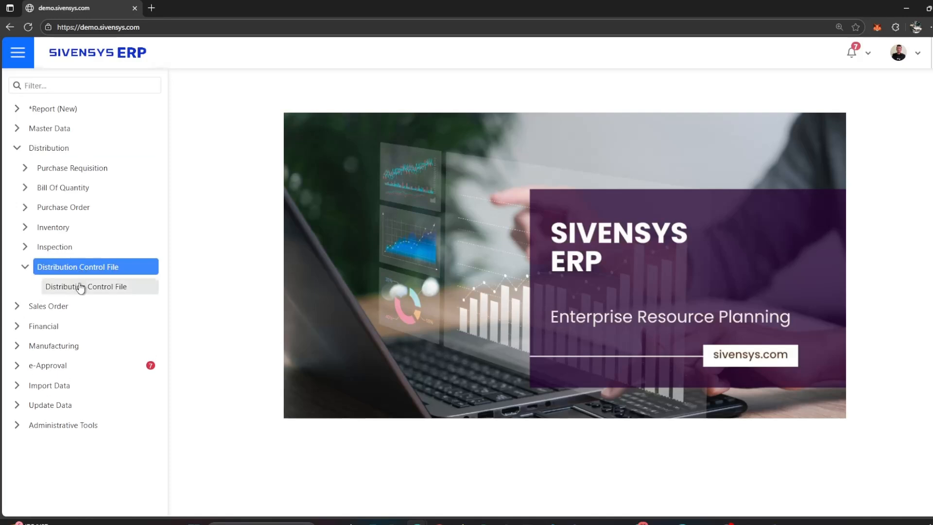
click(81, 287)
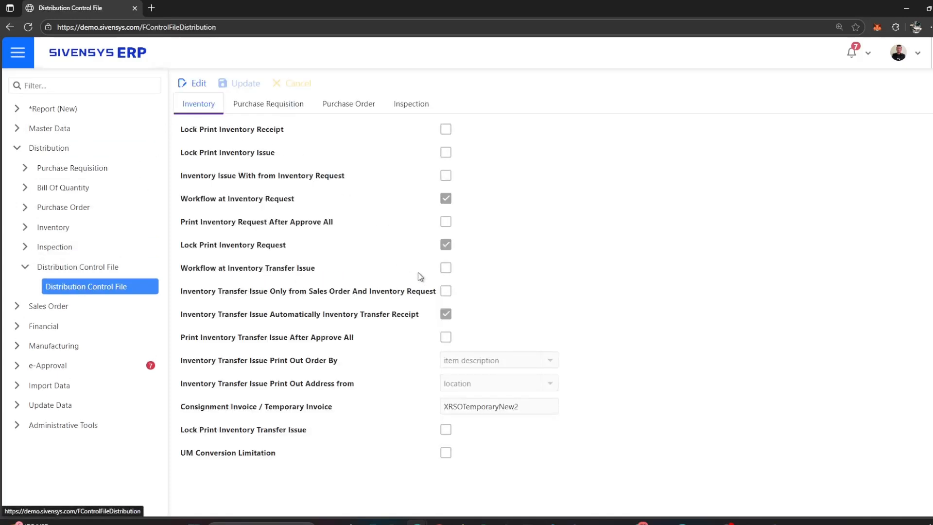
- Put the Inventory control settings in edit mode, check the Workflow at Inventory Transfer Issue option, and save the settings
click(198, 85)
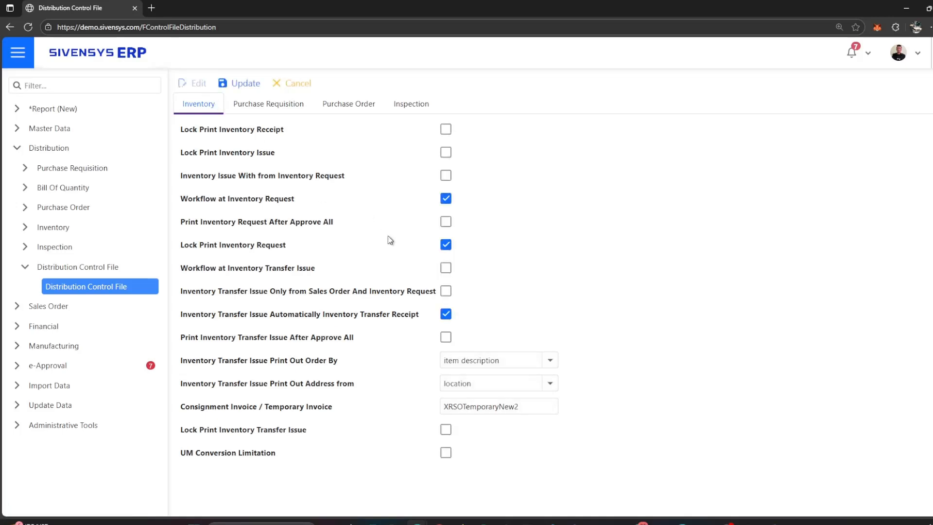
click(445, 267)
click(247, 83)
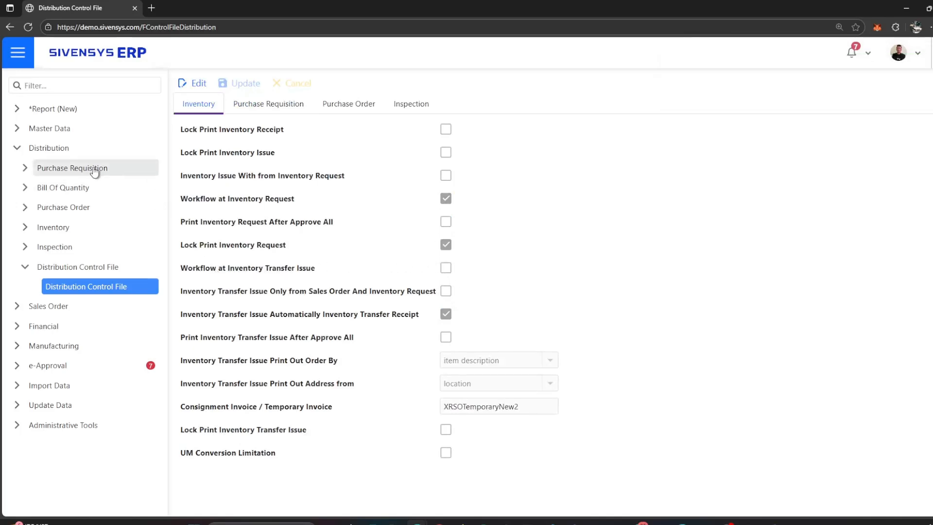
- Open Inventory Transfer Issue among the Inventory transactions of the Distribution module and start a new record
click(54, 231)
click(53, 244)
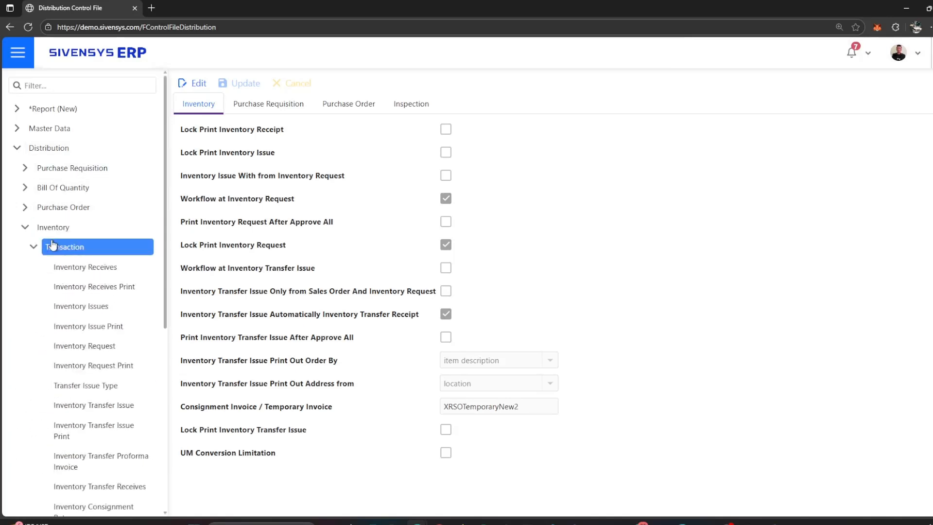
scroll(121, 261, down, 1)
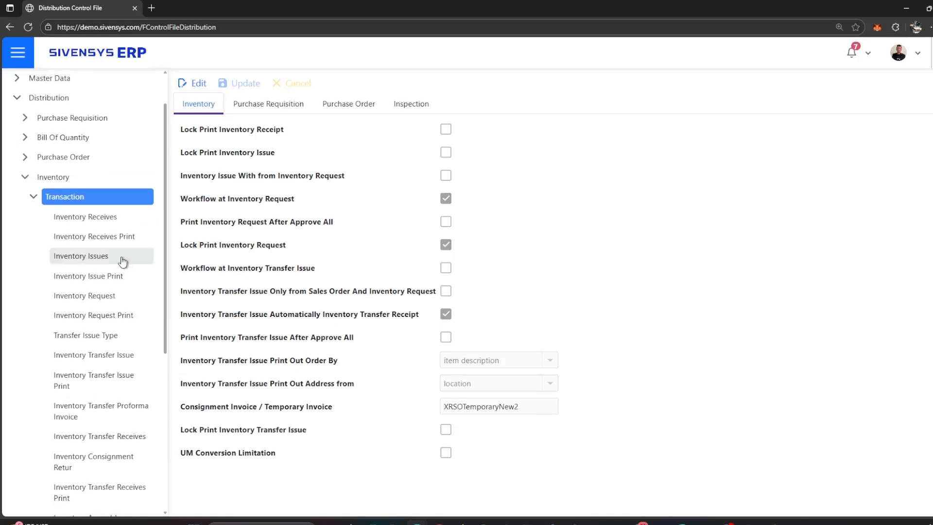
click(138, 362)
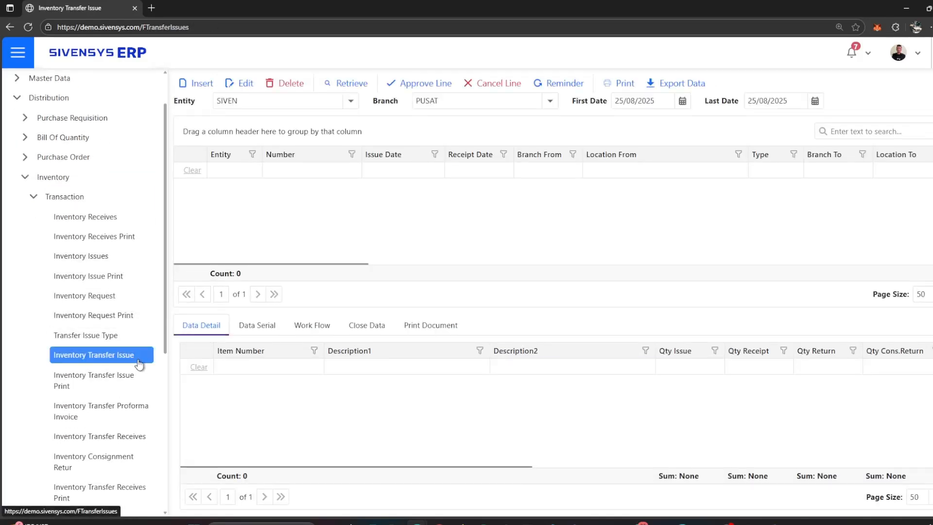
click(211, 91)
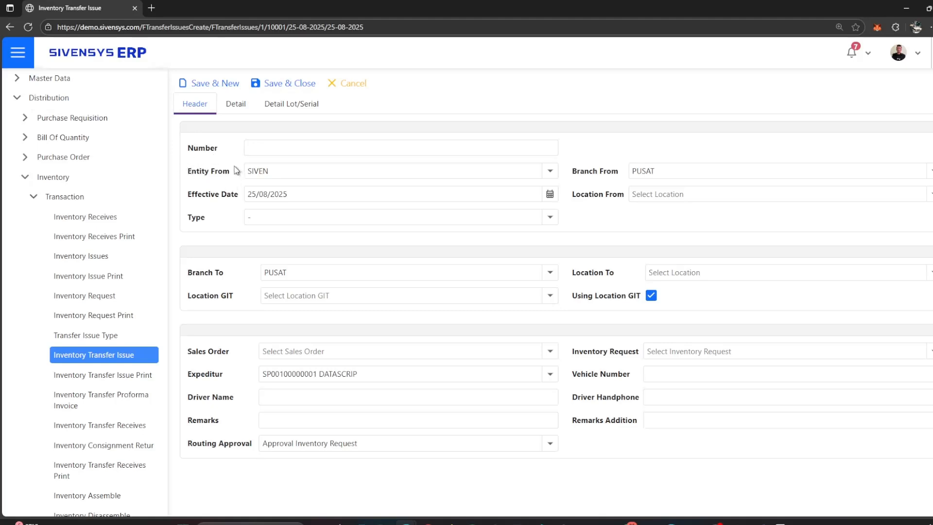
- Keep SIVEN as Entity From and PUSAT as Branch From, and set Location From to GUDANG BARANG JADI SIAP JUAL
click(550, 171)
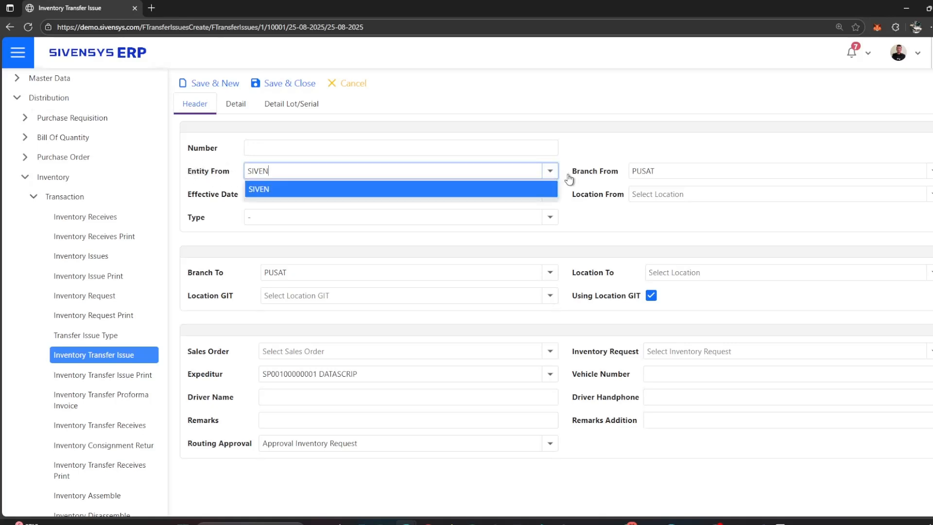
click(568, 176)
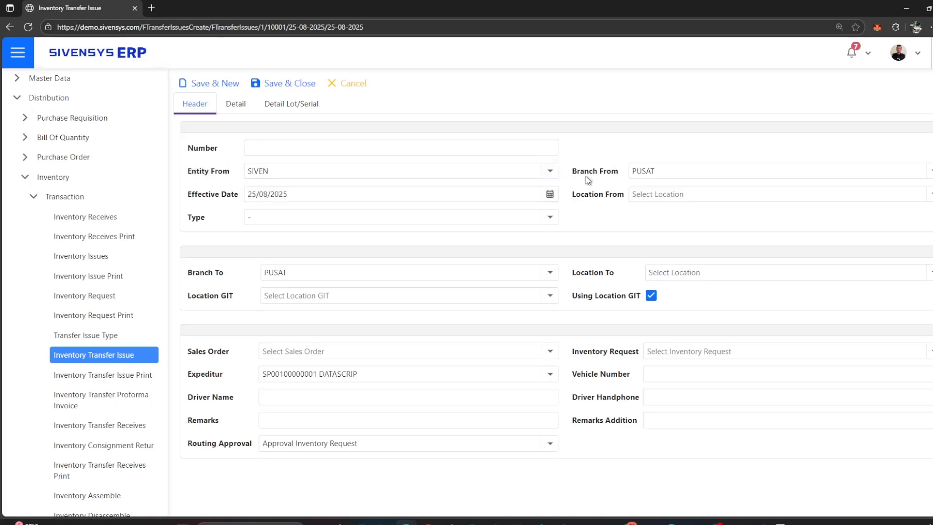
click(929, 171)
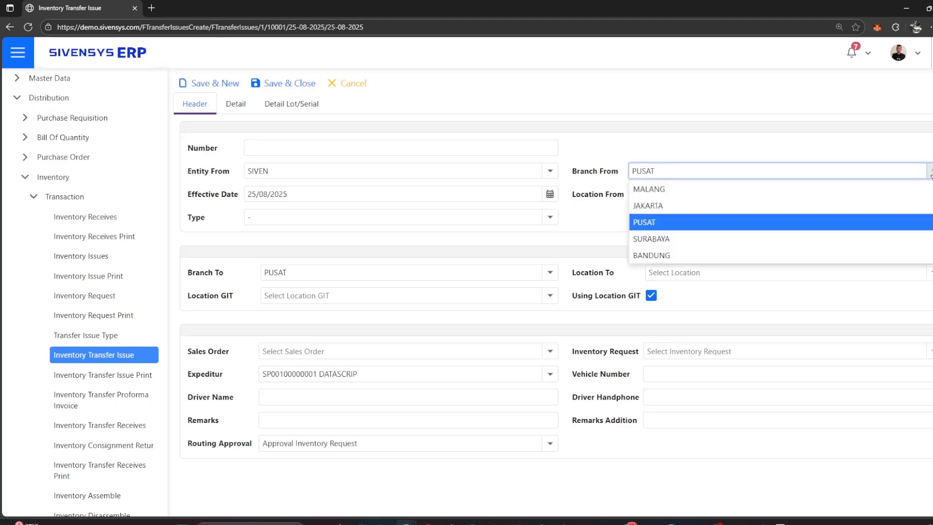
click(930, 171)
click(929, 194)
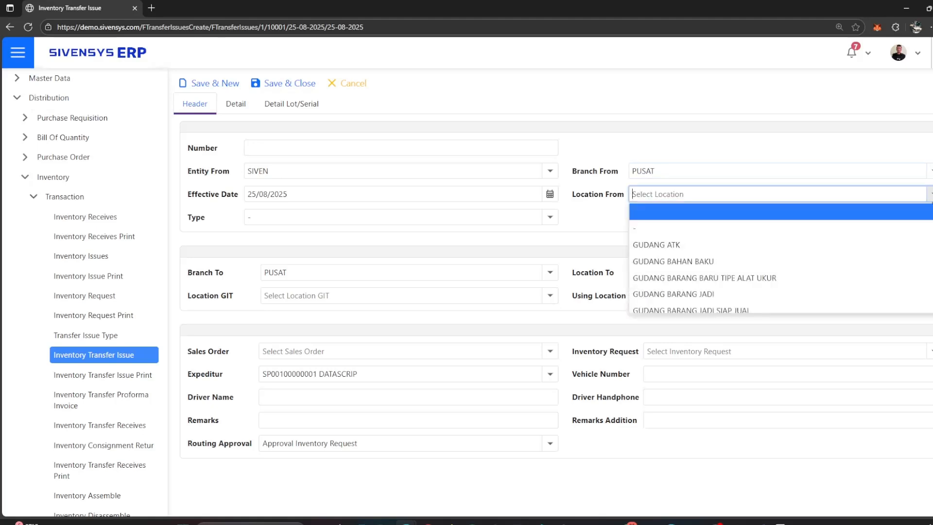
scroll(821, 233, down, 1)
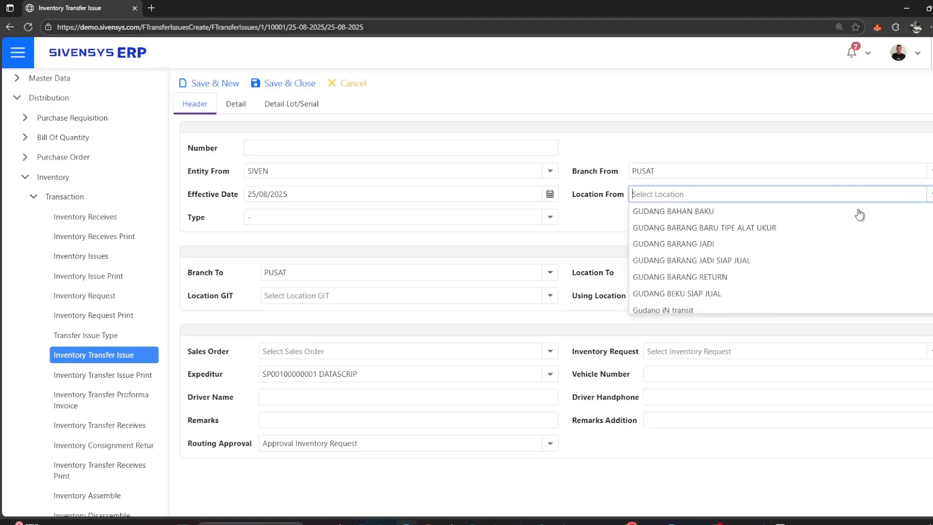
click(825, 261)
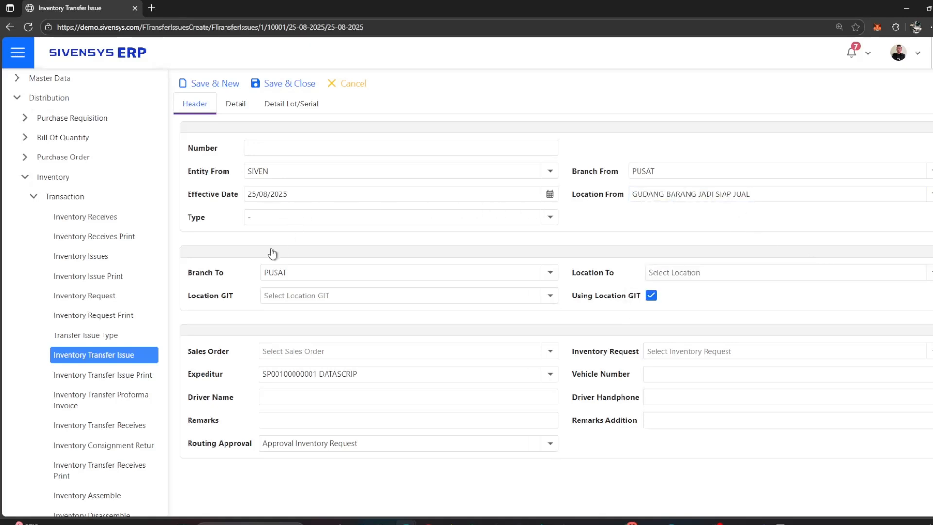
- Keep PUSAT as Branch To and set Location To to GUDANG BEKU SIAP JUAL
click(556, 278)
click(580, 271)
click(929, 270)
scroll(825, 331, down, 2)
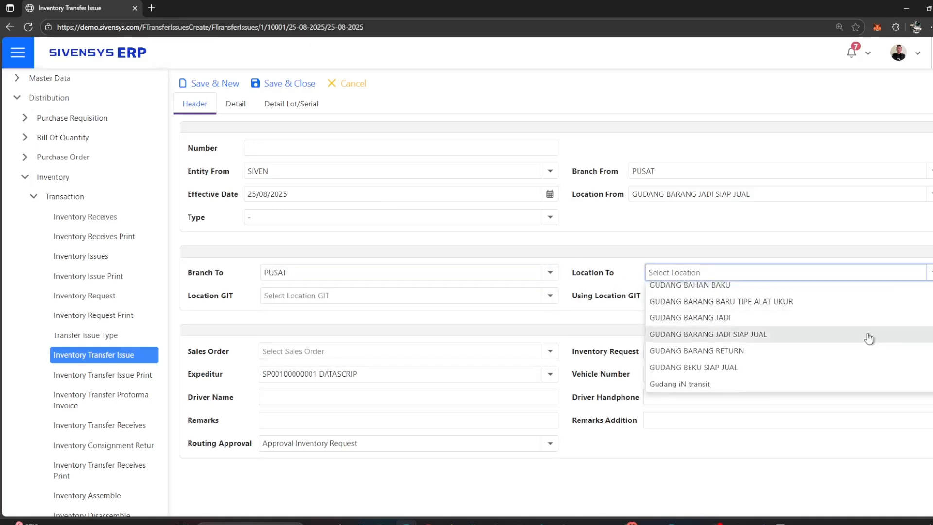
click(828, 368)
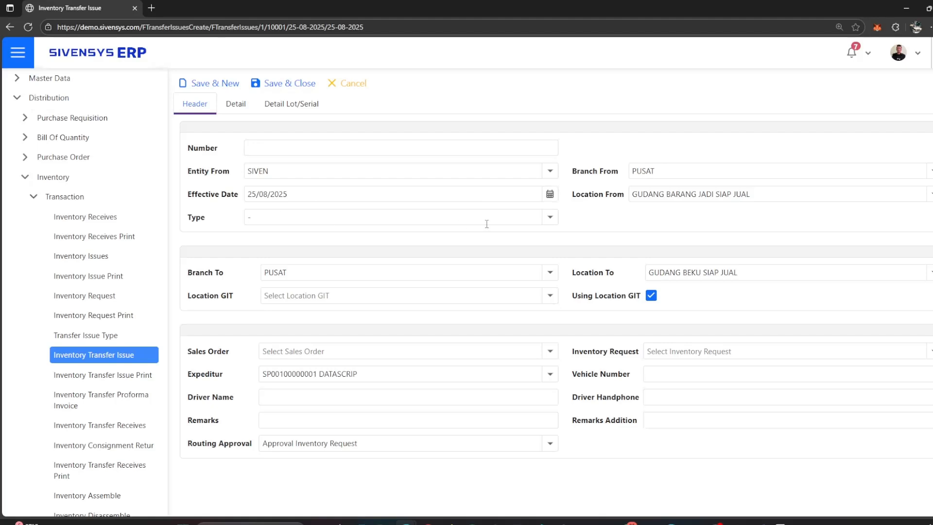
- Set the transfer issue's Type to Transfer Sample
click(551, 217)
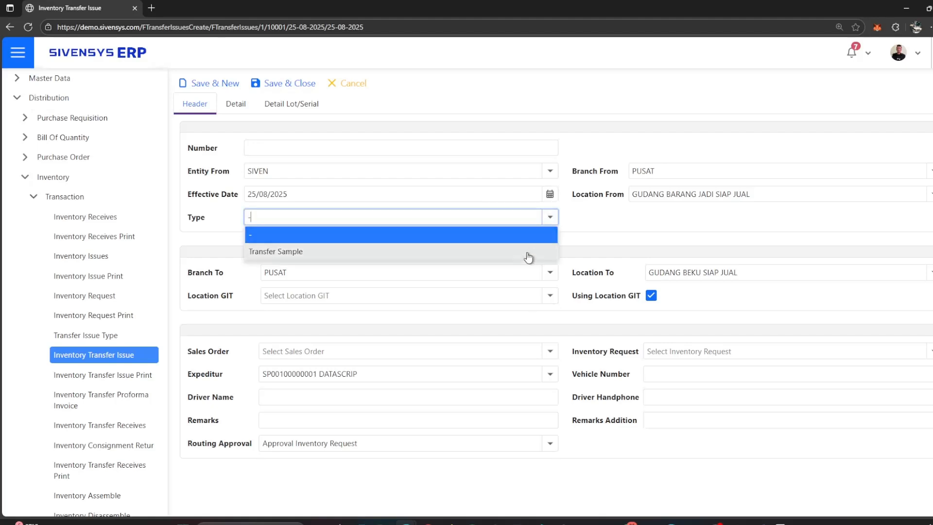
click(585, 217)
click(551, 218)
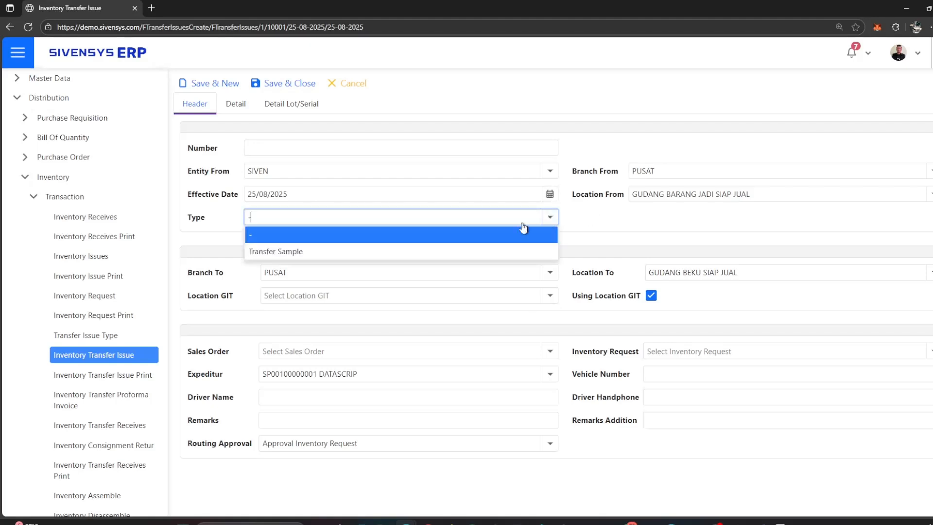
click(527, 254)
click(592, 234)
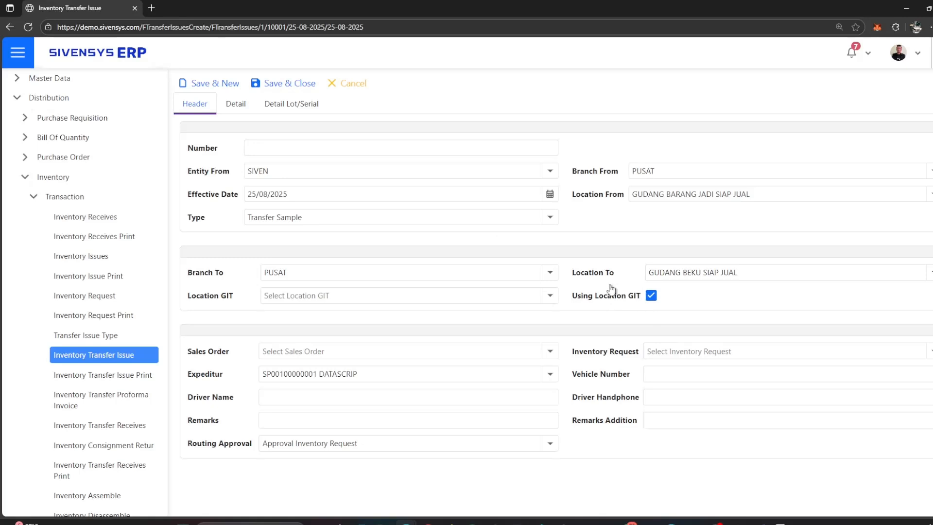
- Disable Using Location GIT to check its effect on the Location GIT field, and enable it again
click(651, 295)
click(547, 300)
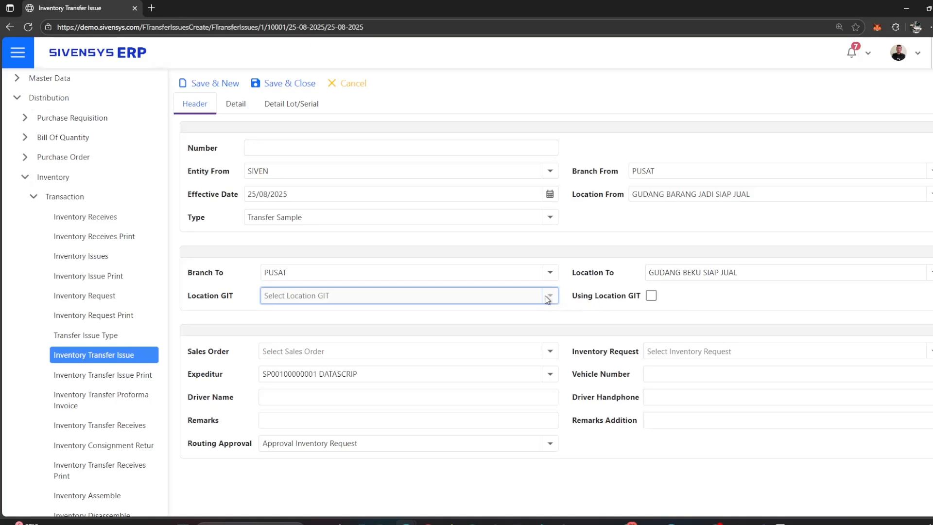
click(577, 300)
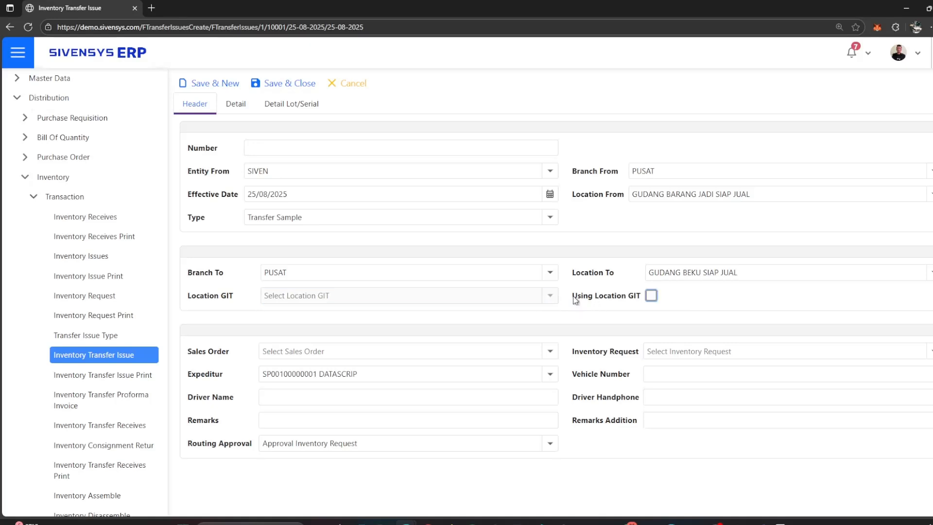
click(578, 300)
click(651, 295)
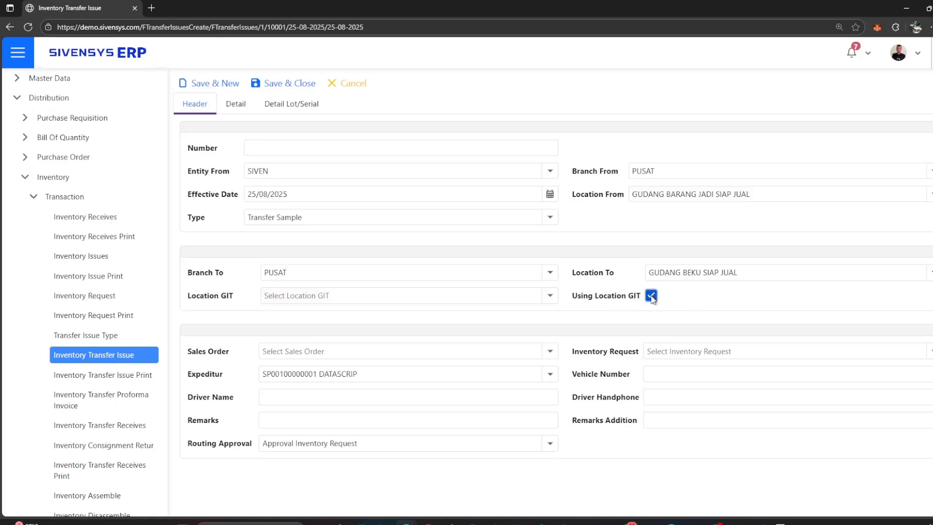
- Set Location GIT to Gudang iN transit
click(551, 297)
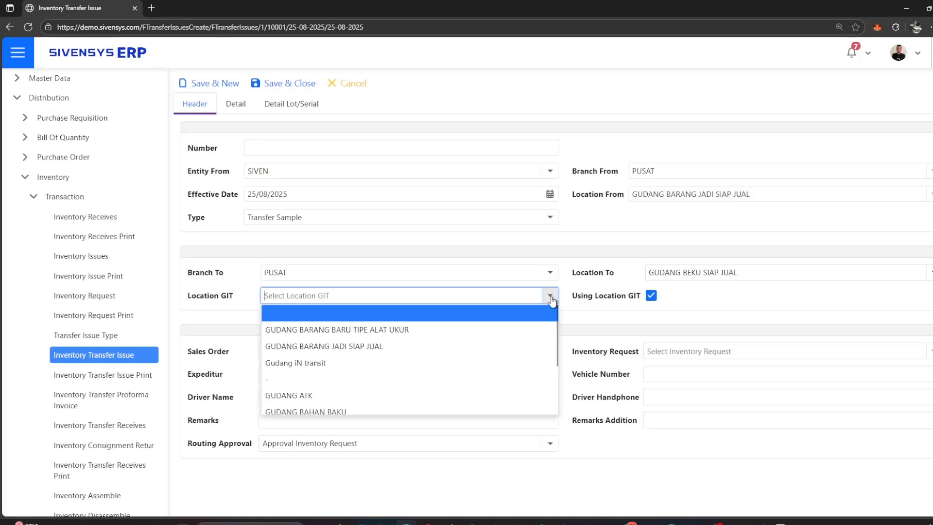
scroll(554, 321, down, 1)
scroll(554, 322, down, 1)
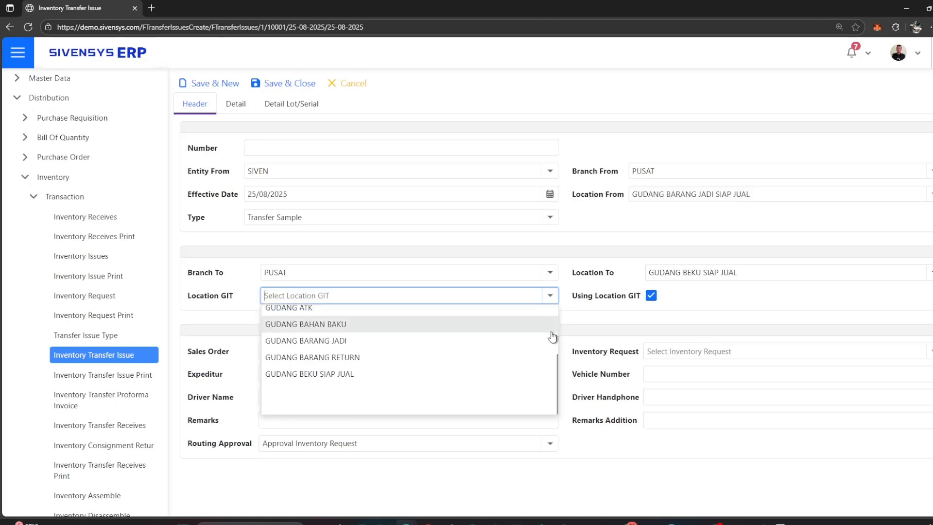
scroll(552, 336, up, 2)
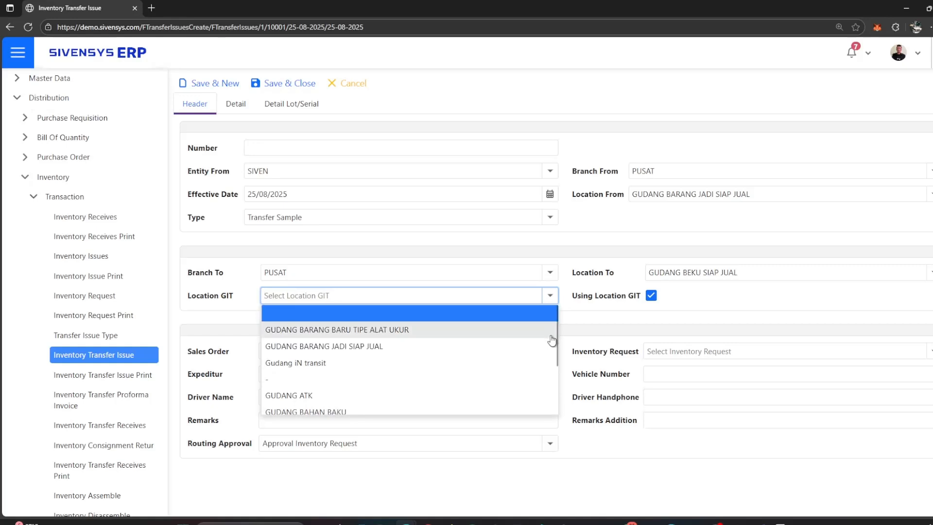
scroll(552, 340, down, 1)
scroll(553, 340, up, 1)
click(544, 365)
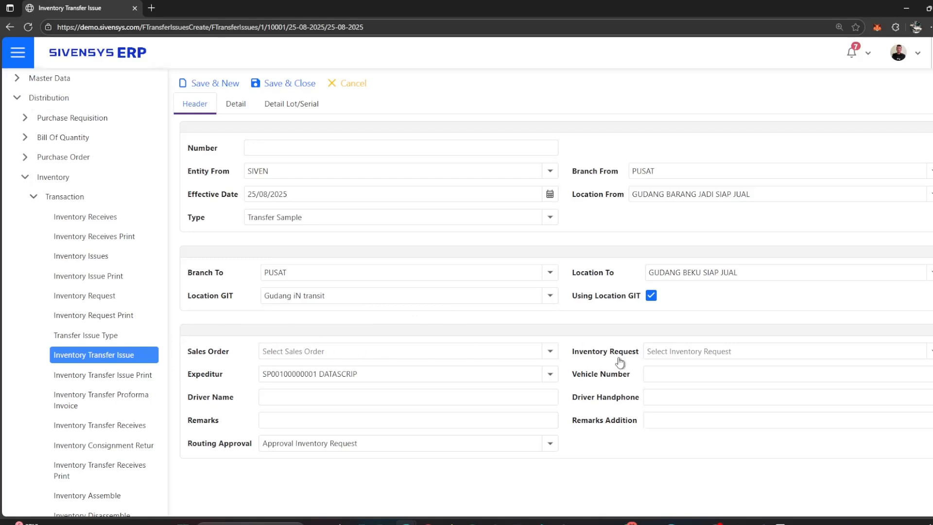
- Review the available Sales Order, Inventory Request and Routing Approval choices in the transfer issue header
click(550, 352)
click(589, 334)
click(792, 351)
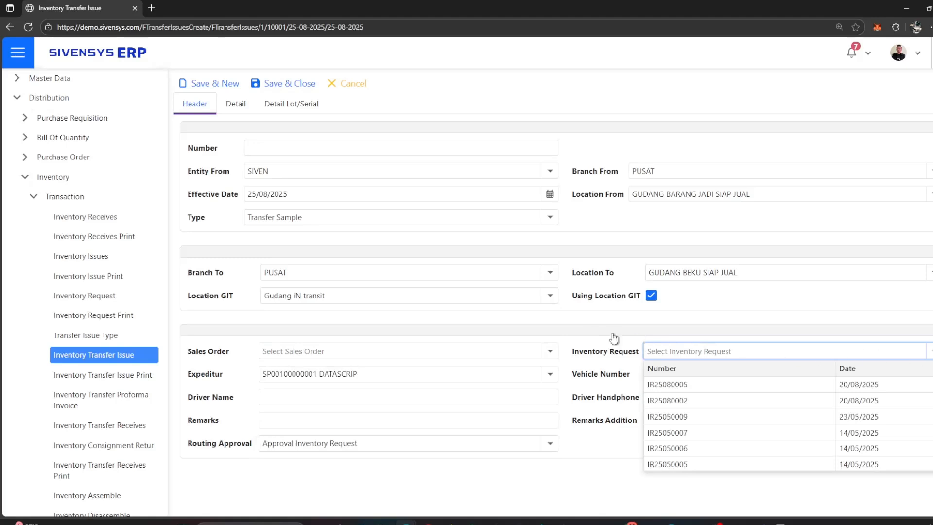
click(593, 336)
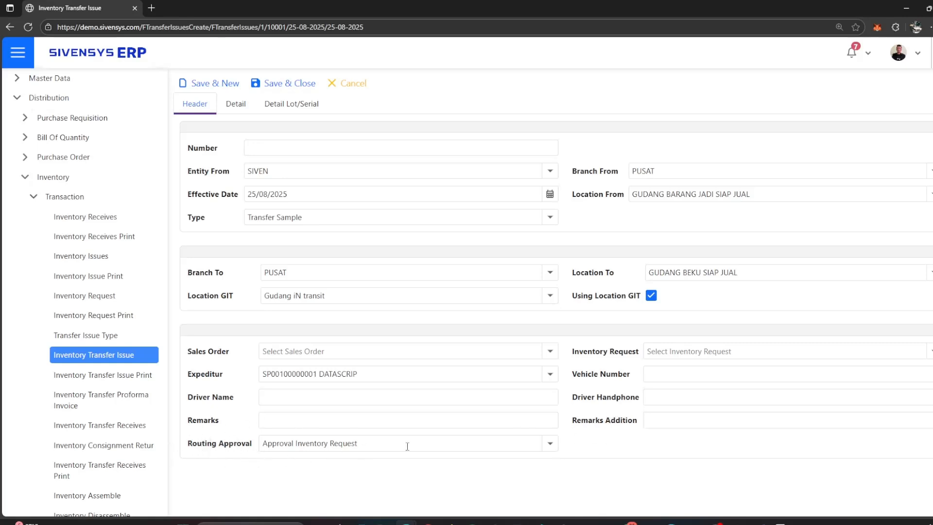
click(550, 445)
click(588, 450)
click(240, 106)
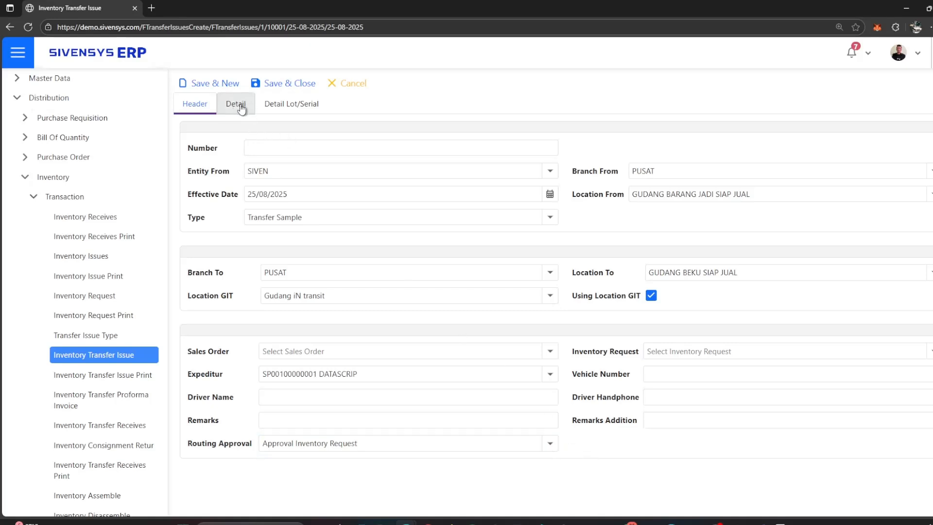
click(287, 133)
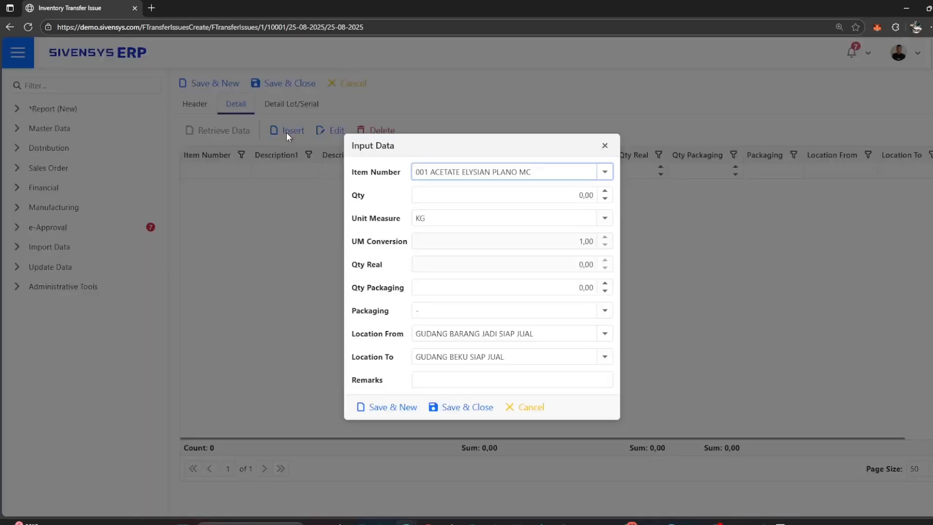
click(604, 173)
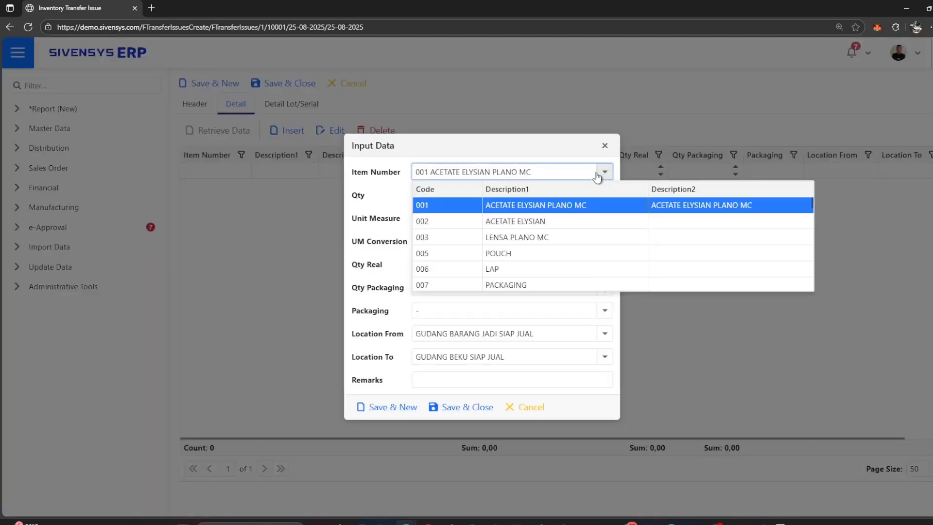
click(568, 176)
text(nugg)
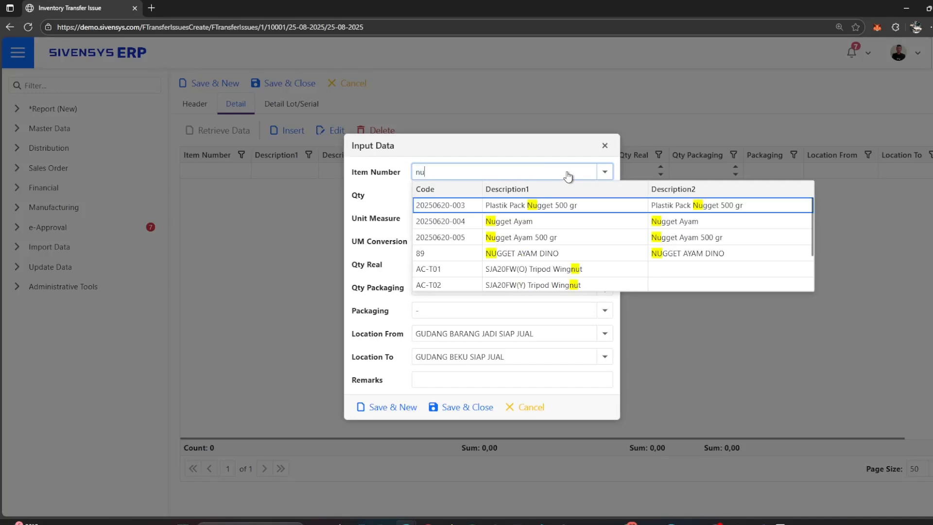
click(572, 242)
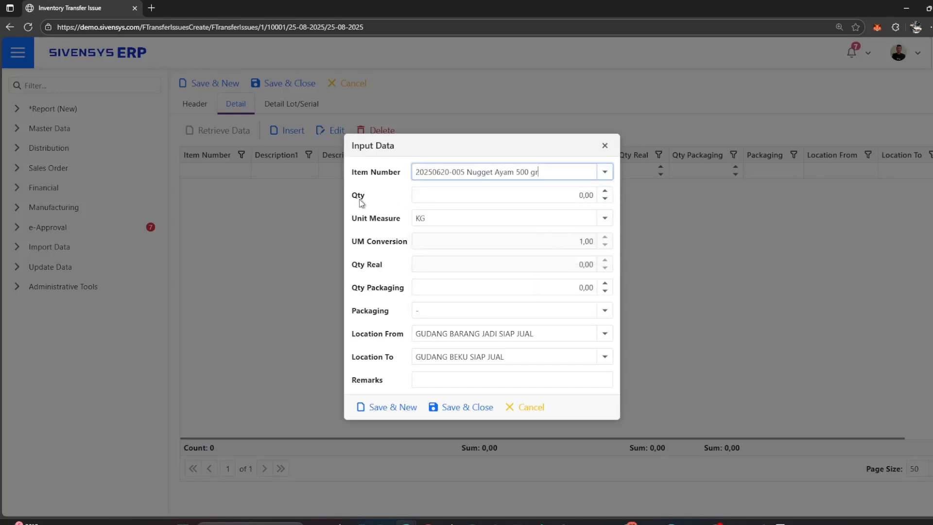
- Set the detail line's Qty to 2 with unit measure KG, and save the line
click(488, 200)
text(2)
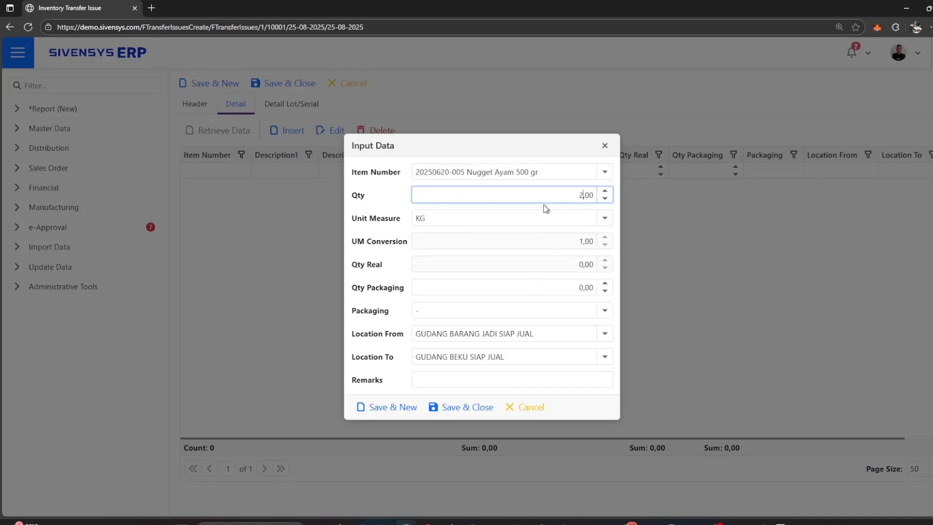
key(Tab)
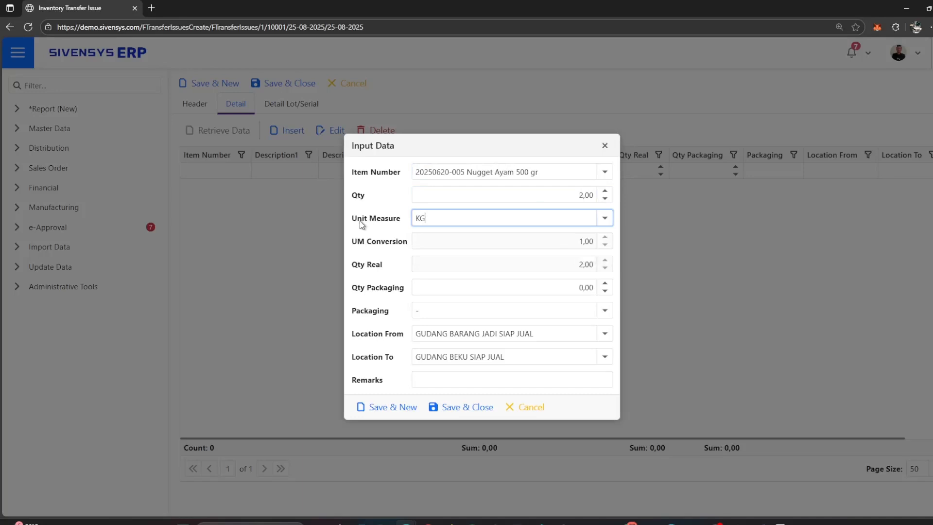
click(604, 218)
click(483, 247)
click(389, 339)
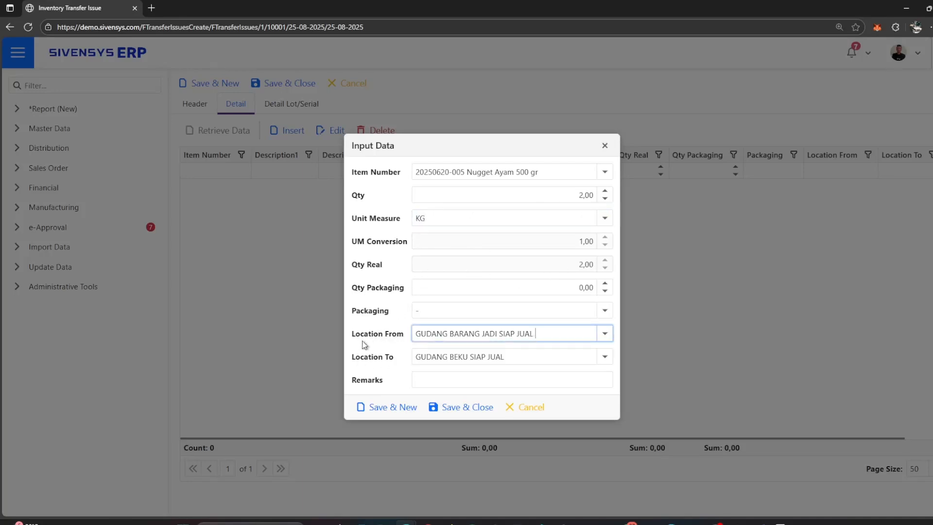
click(500, 360)
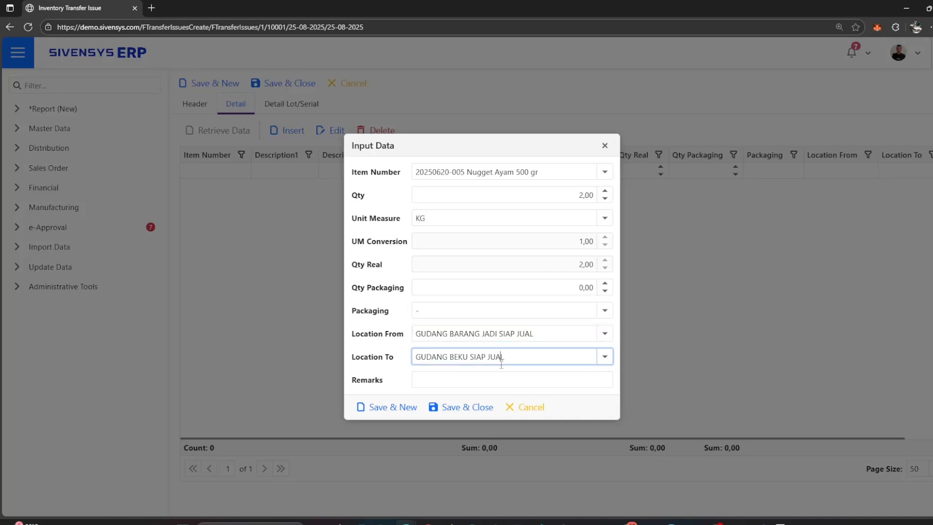
click(494, 382)
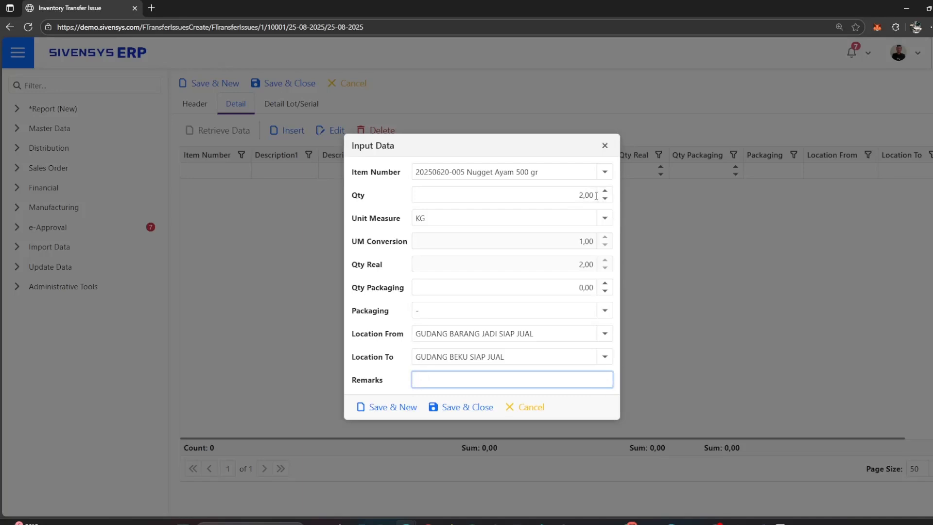
click(463, 407)
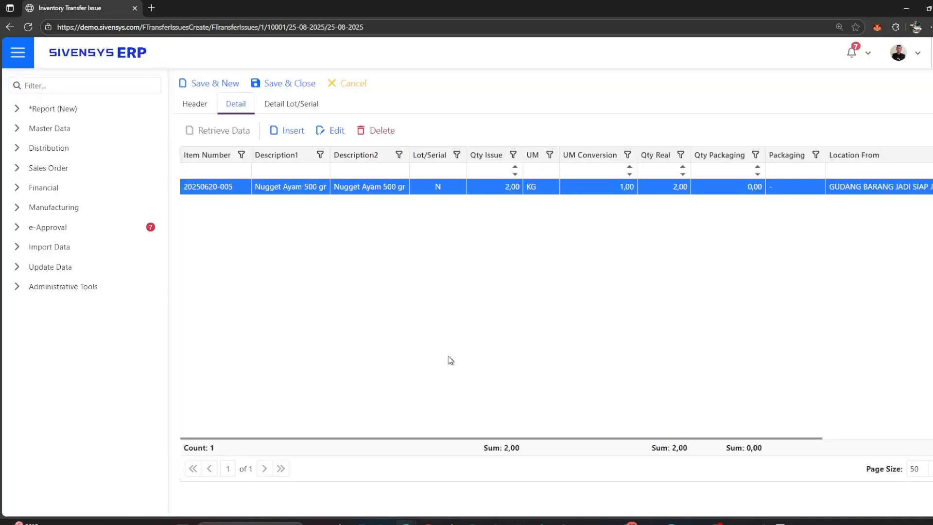
- Save and close the transfer issue, and retrieve the 25/08/2025 transfer issue list for branch PUSAT
click(302, 88)
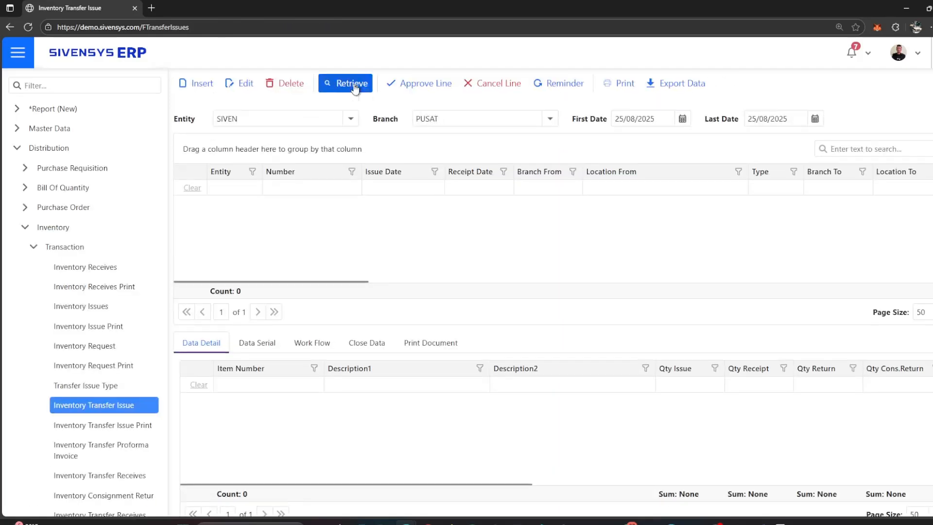
click(352, 84)
drag(351, 264, 923, 265)
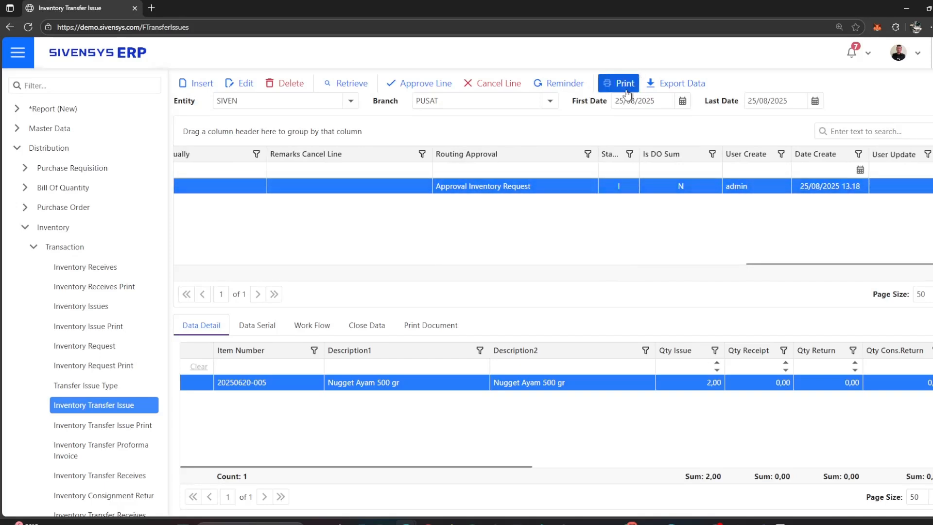
- Check the print document options, generate the transfer issue's Delivery Transfer Note printout, and return to the issue list
click(431, 335)
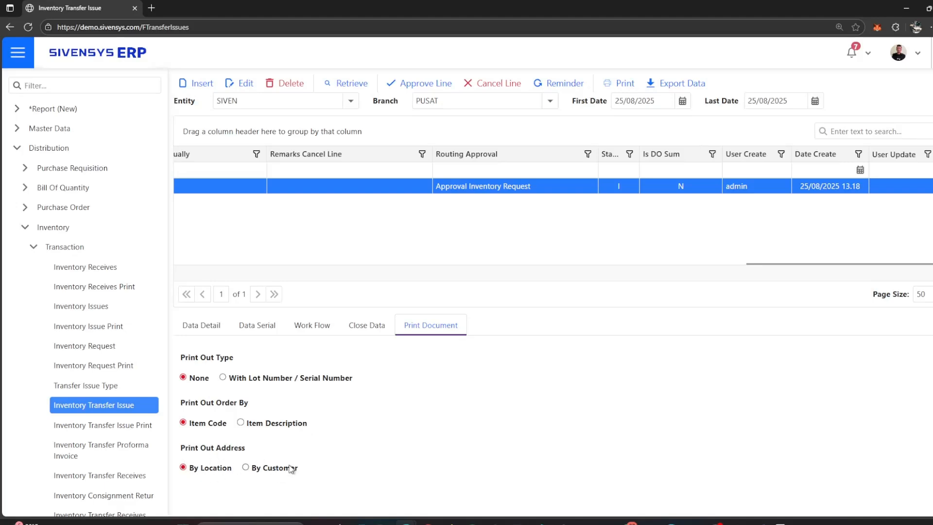
click(620, 83)
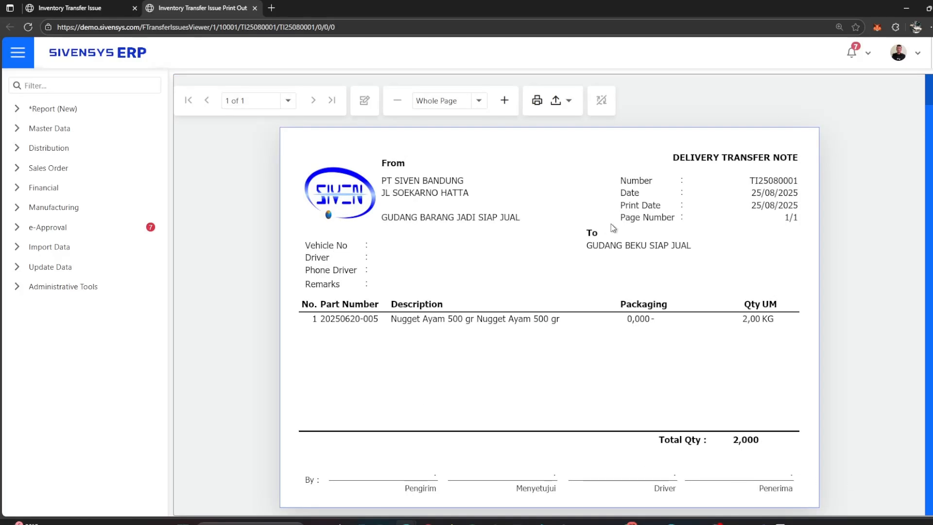
click(73, 7)
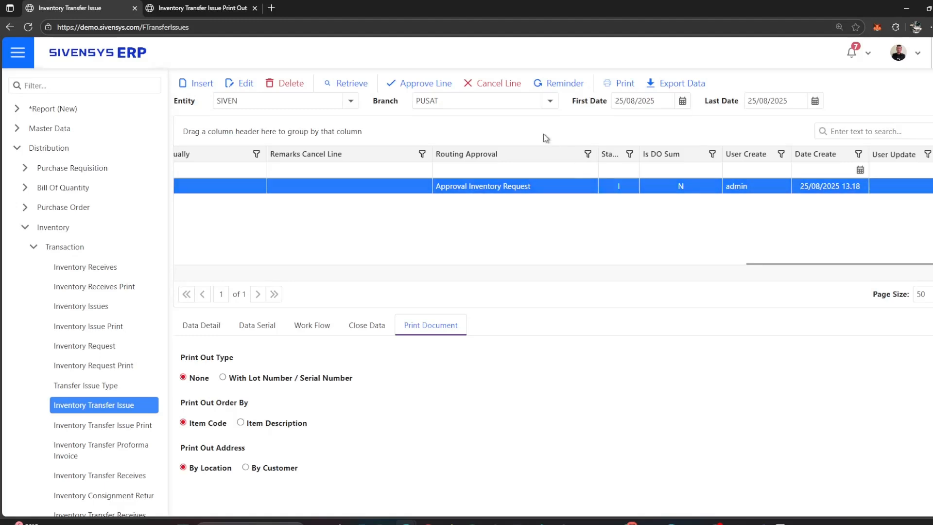
- Examine the saved transfer issue's manual closing form, serial data, workflow and item details
click(371, 324)
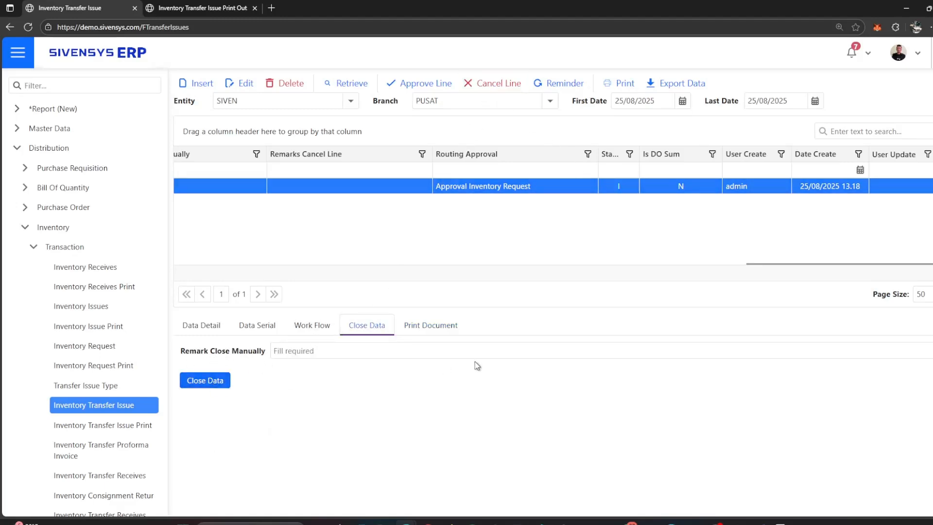
click(704, 354)
click(264, 381)
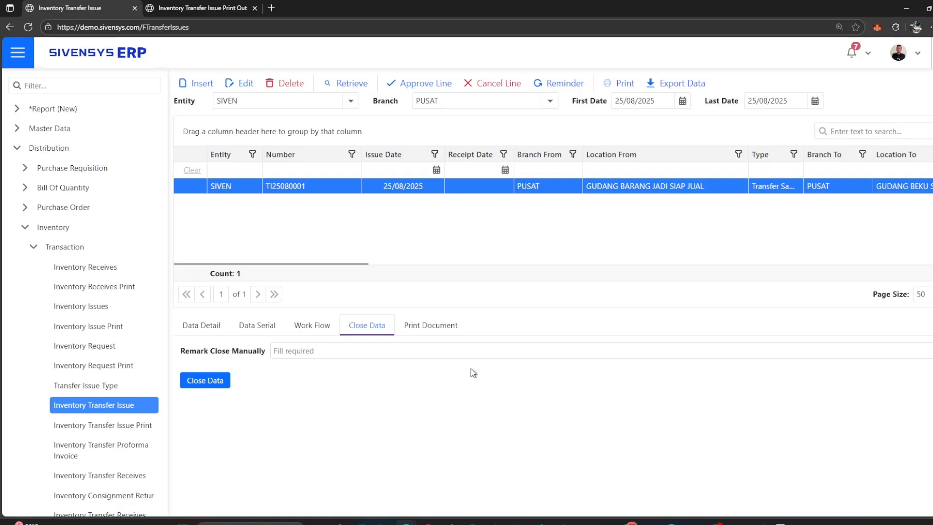
click(204, 330)
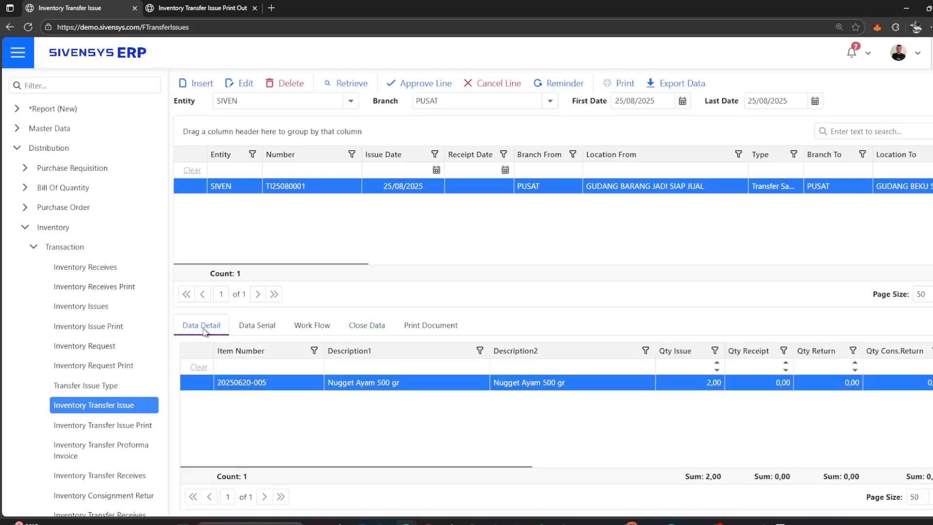
click(250, 325)
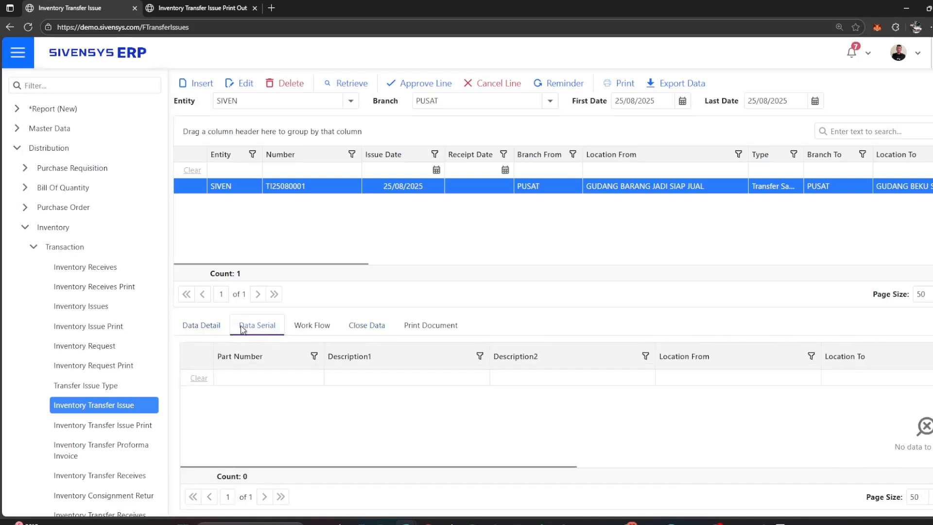
click(313, 326)
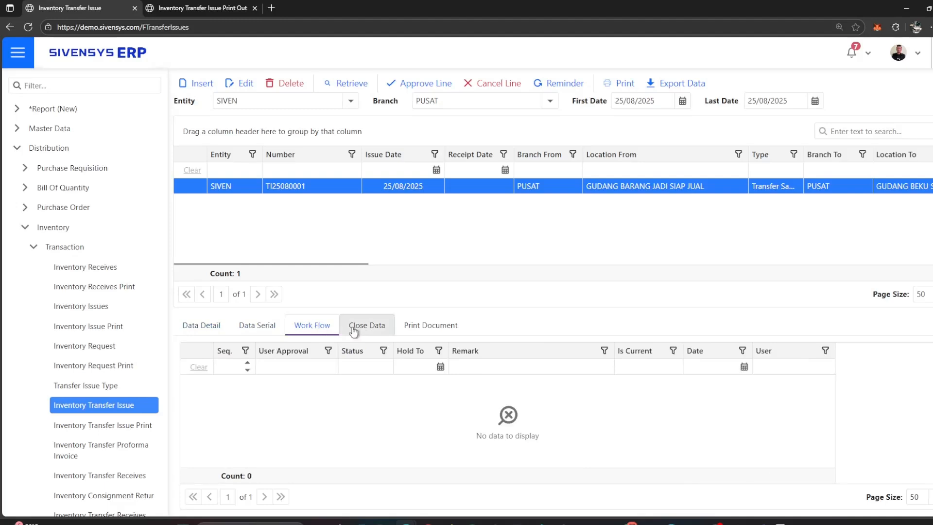
click(223, 331)
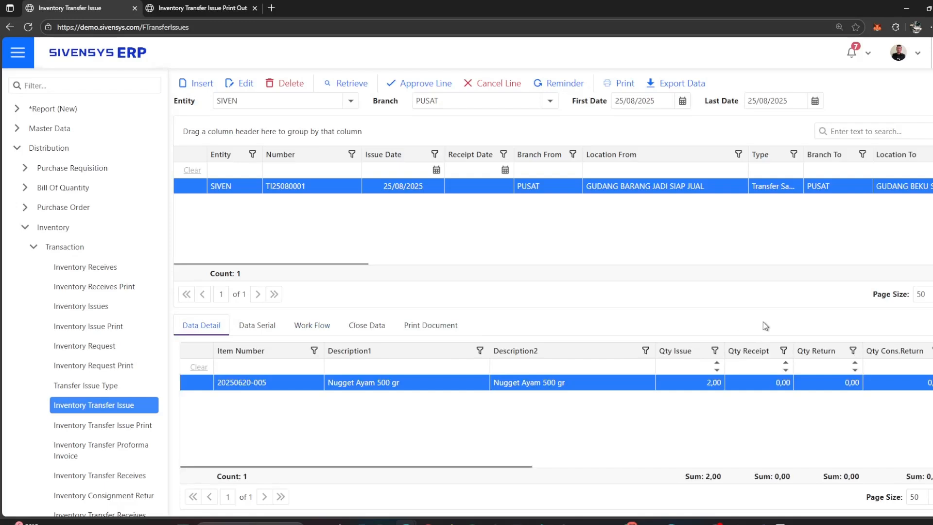